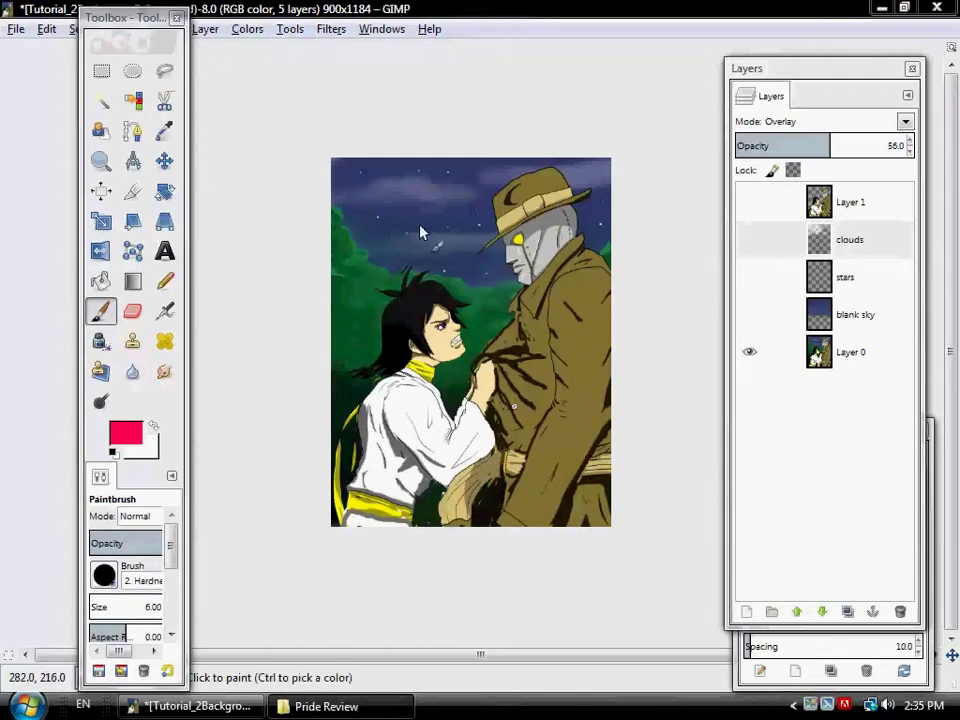
Examine the finished painting's night sky, stars, clouds and tree line both close up and as a whole.
key(ctrl+shift+b)
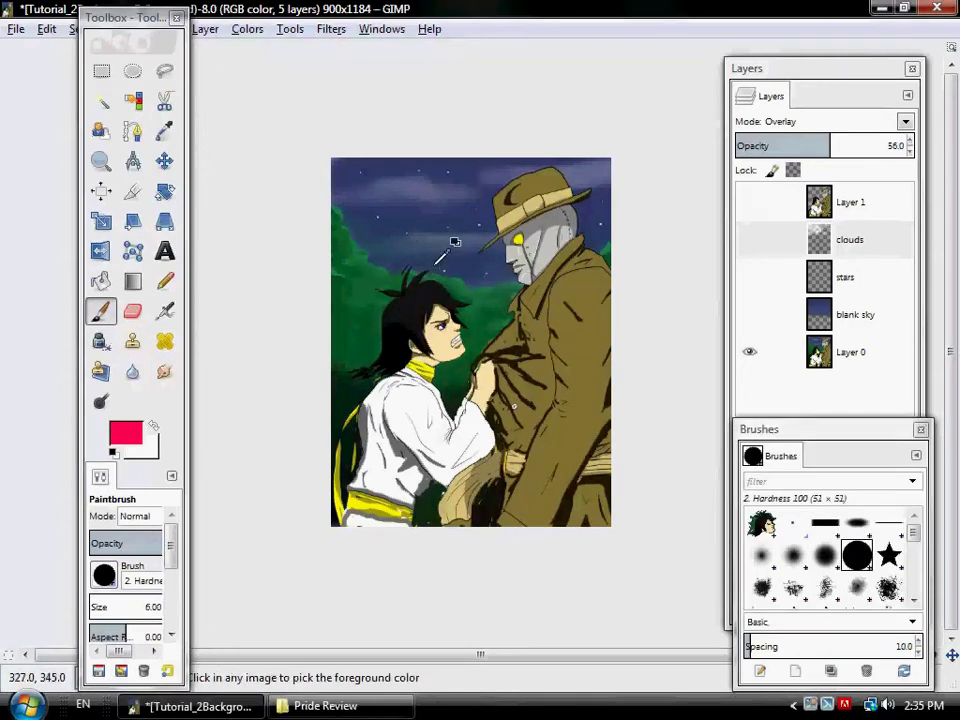
ctrl+scroll(450, 241, up, 1)
scroll(430, 262, up, 3)
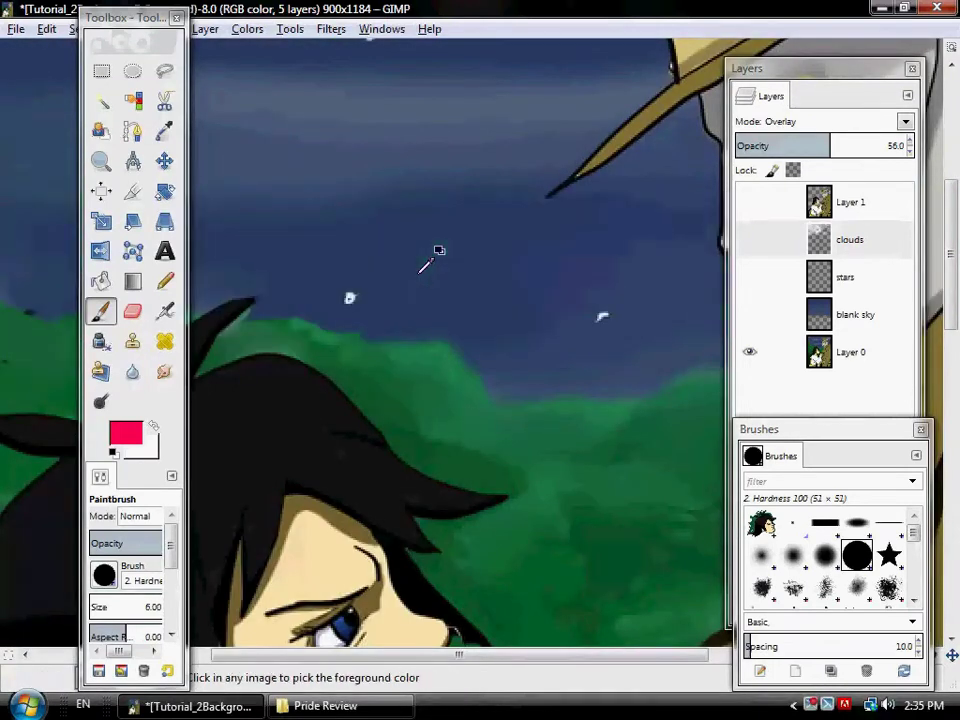
ctrl+scroll(430, 262, down, 5)
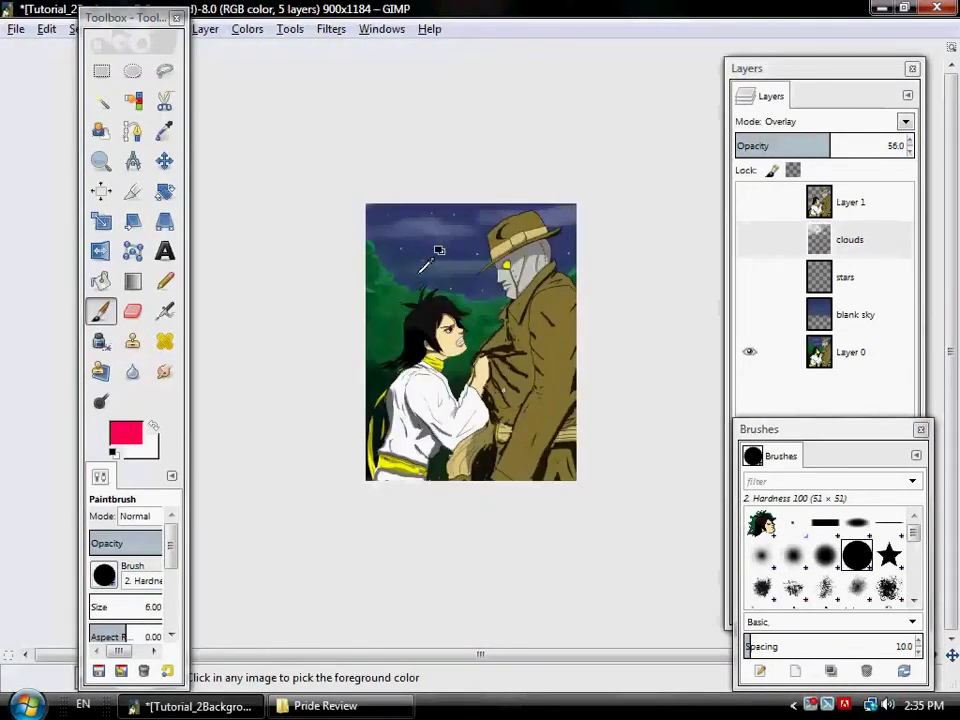
scroll(438, 250, up, 3)
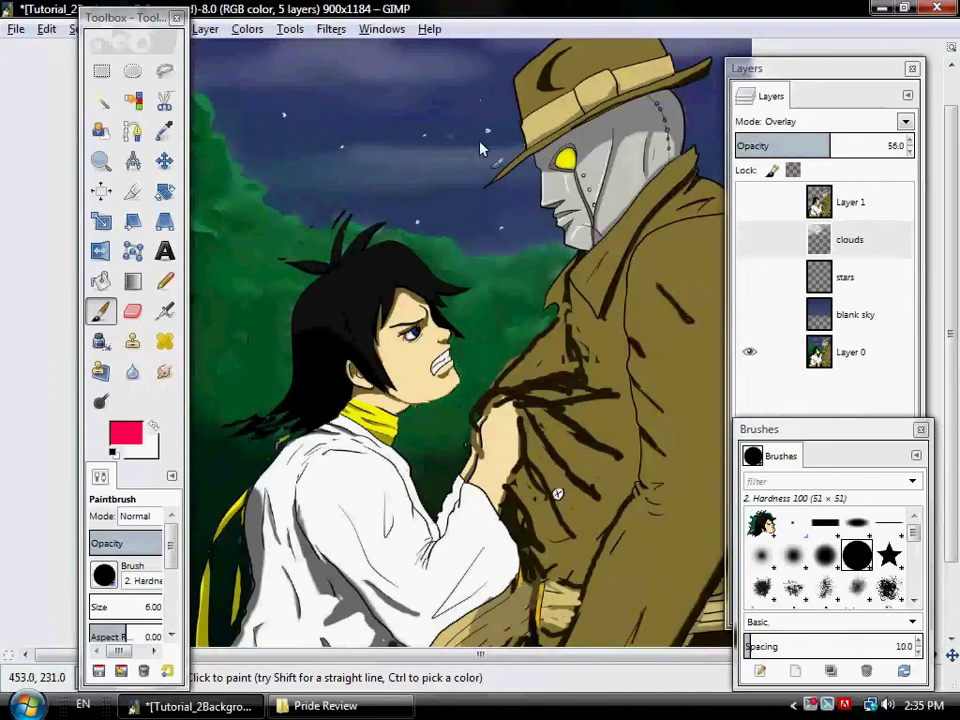
scroll(457, 193, down, 2)
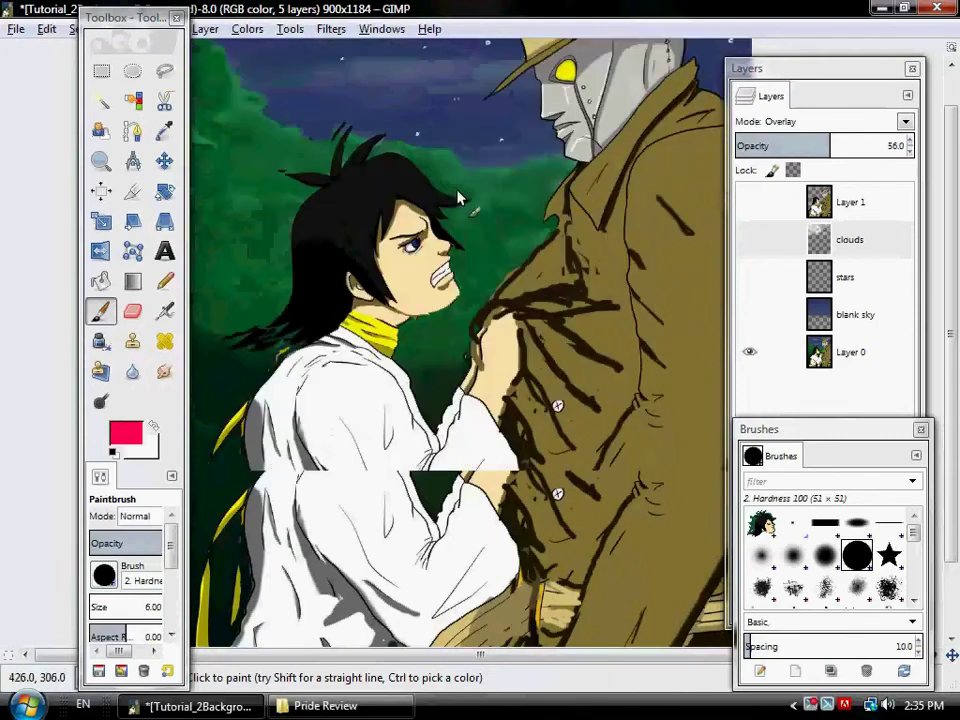
key(super)
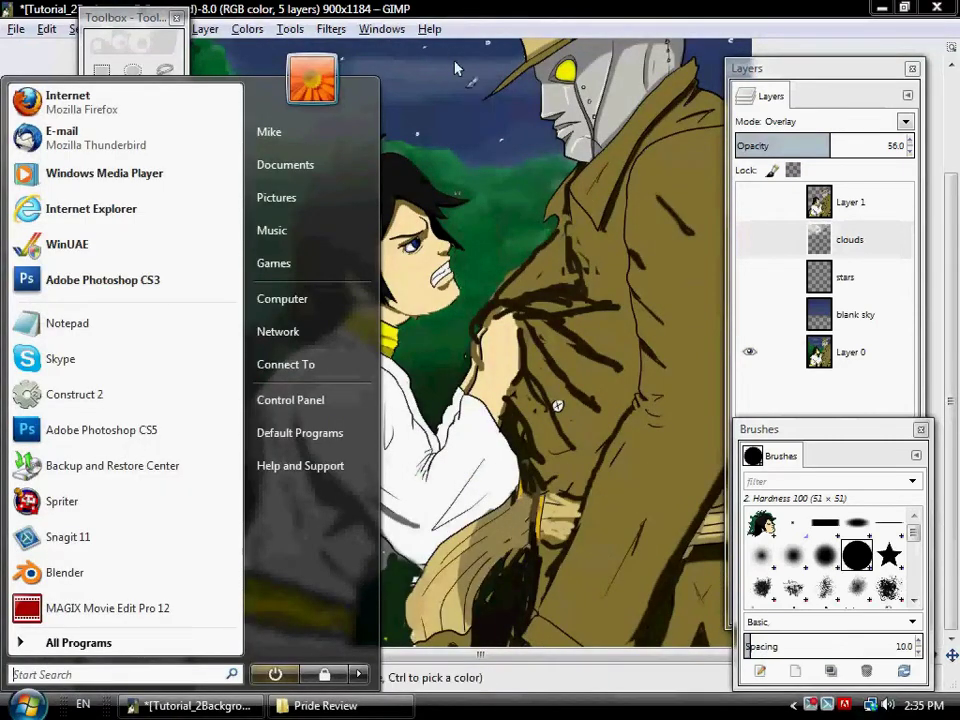
key(Escape)
key(minus)
key(minus)
key(minus)
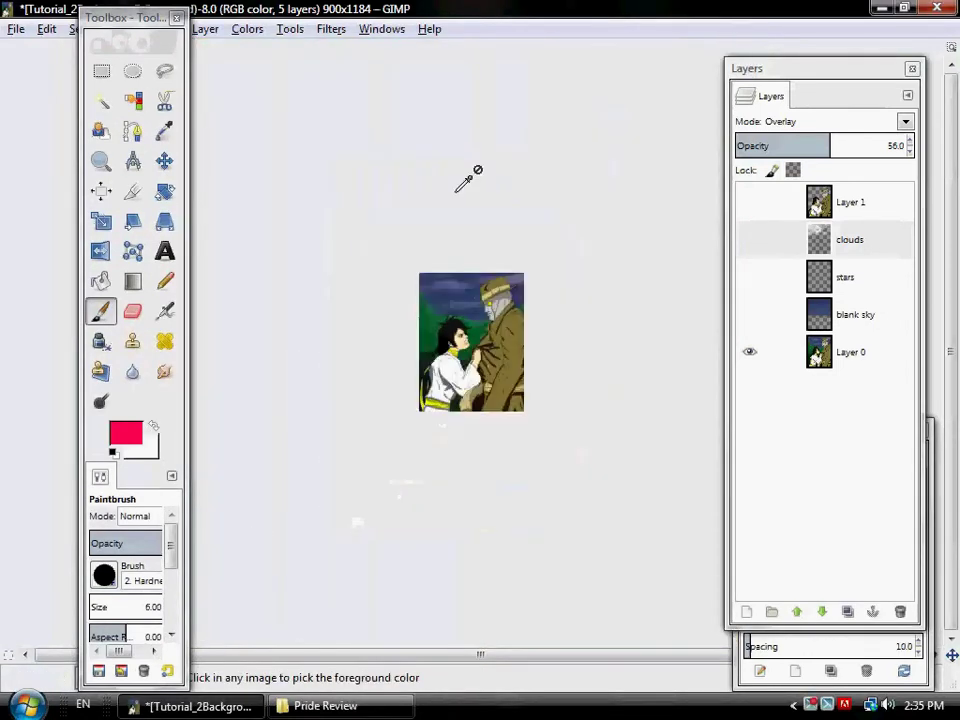
key(plus)
key(plus)
key(plus)
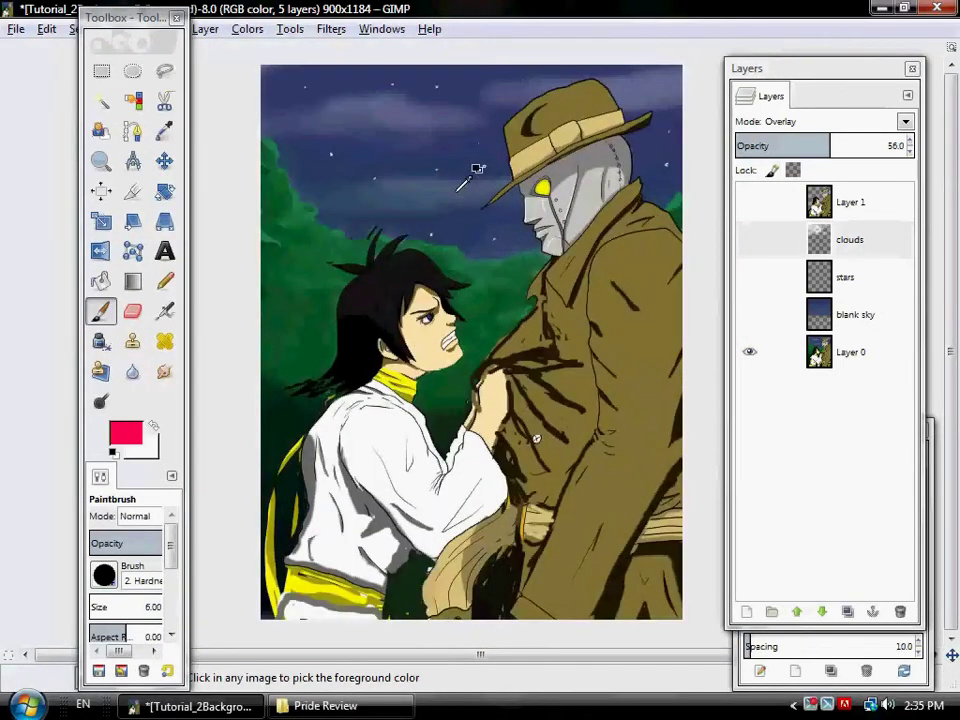
key(minus)
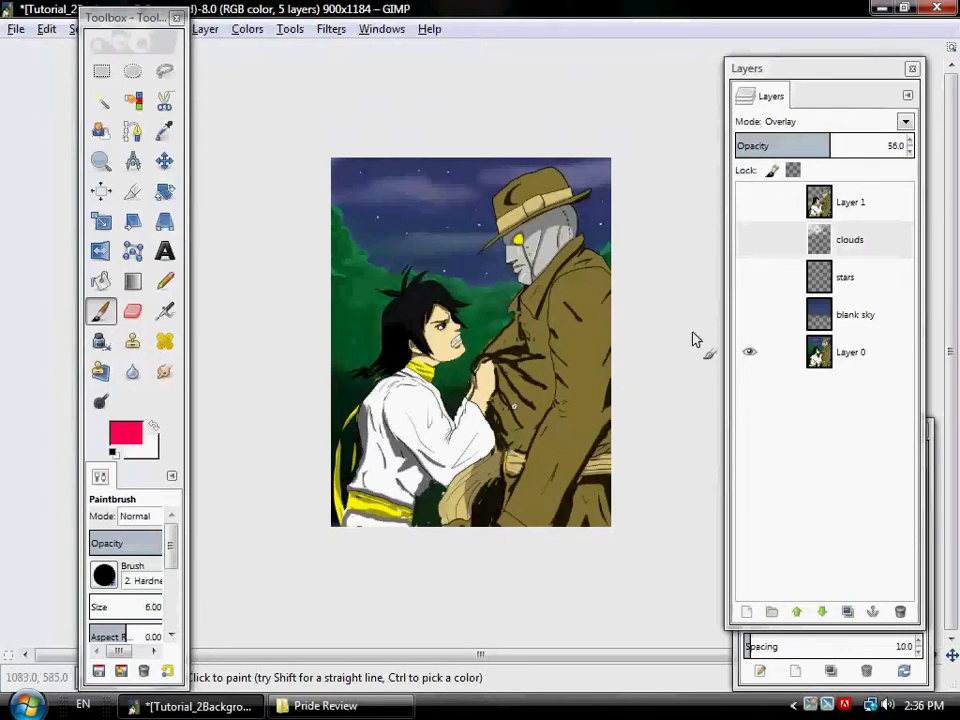
Make the blank sky layer and the character cutout on Layer 1 visible over the original painting.
click(748, 318)
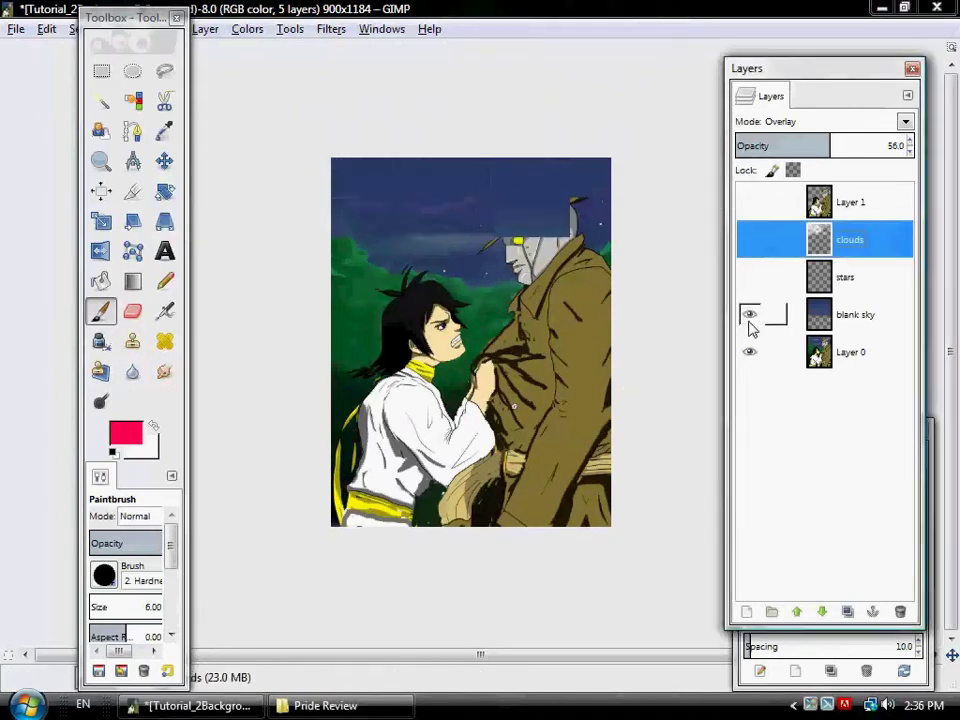
click(749, 318)
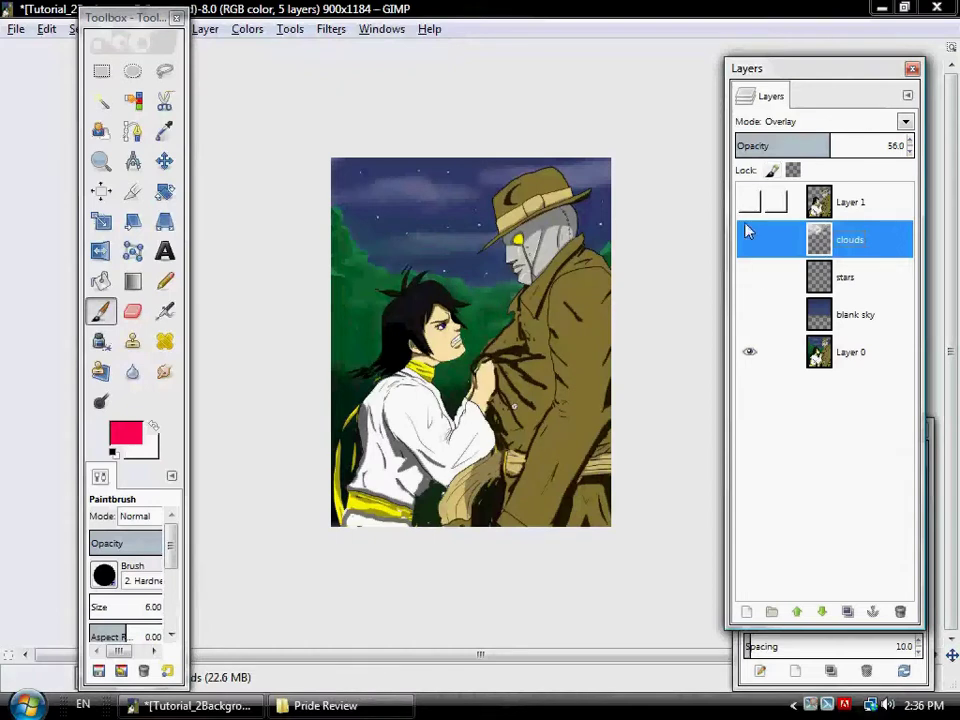
click(749, 316)
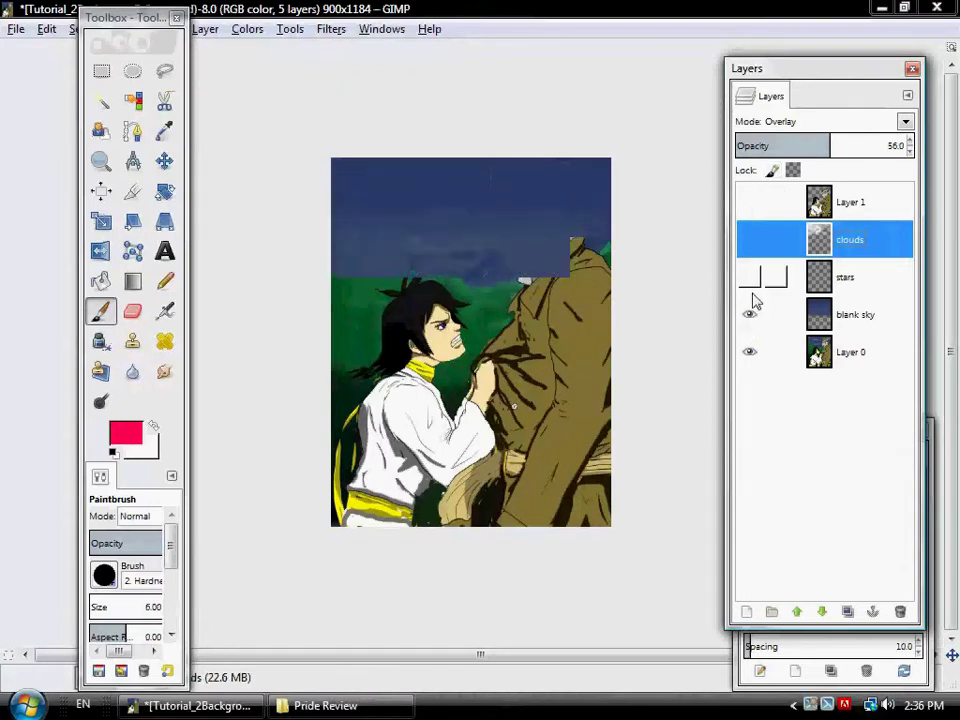
click(747, 201)
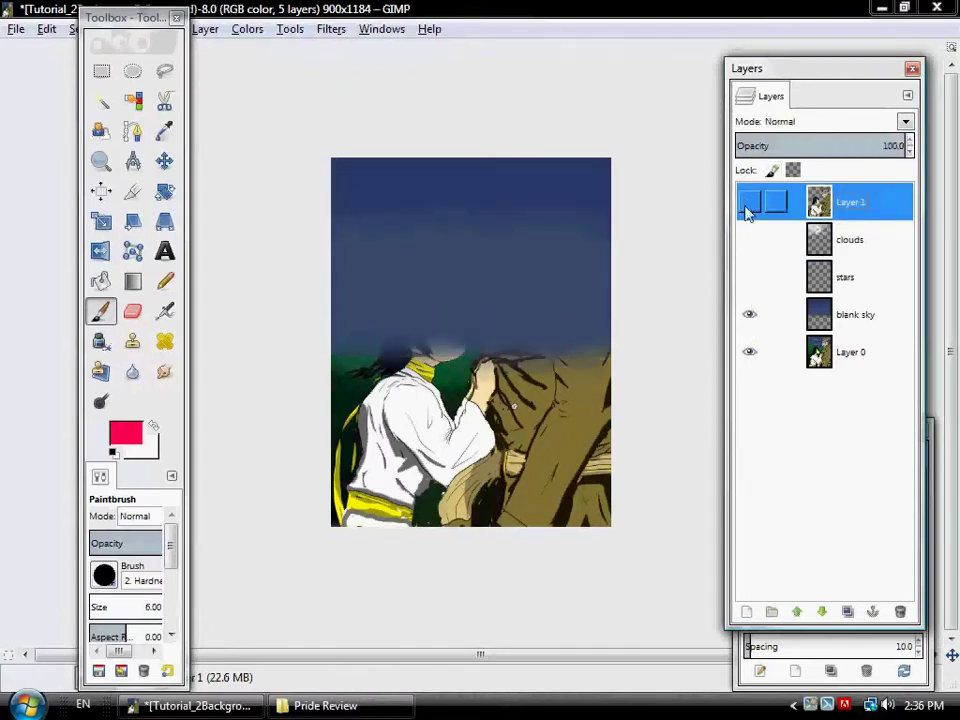
click(750, 204)
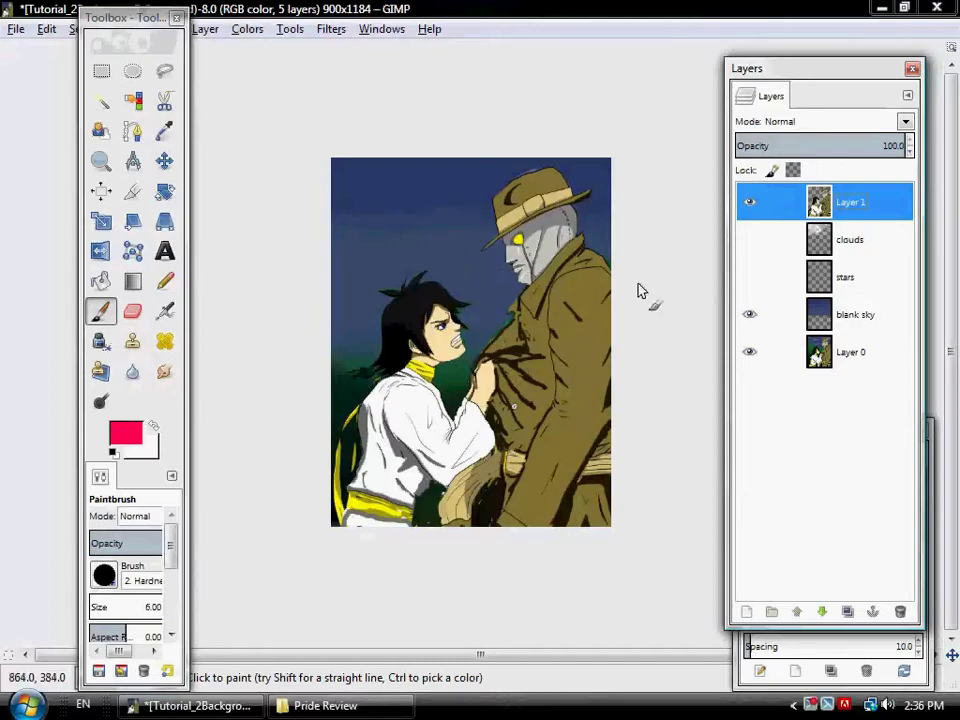
Show the stars and clouds layers, and make clouds the active layer.
click(749, 277)
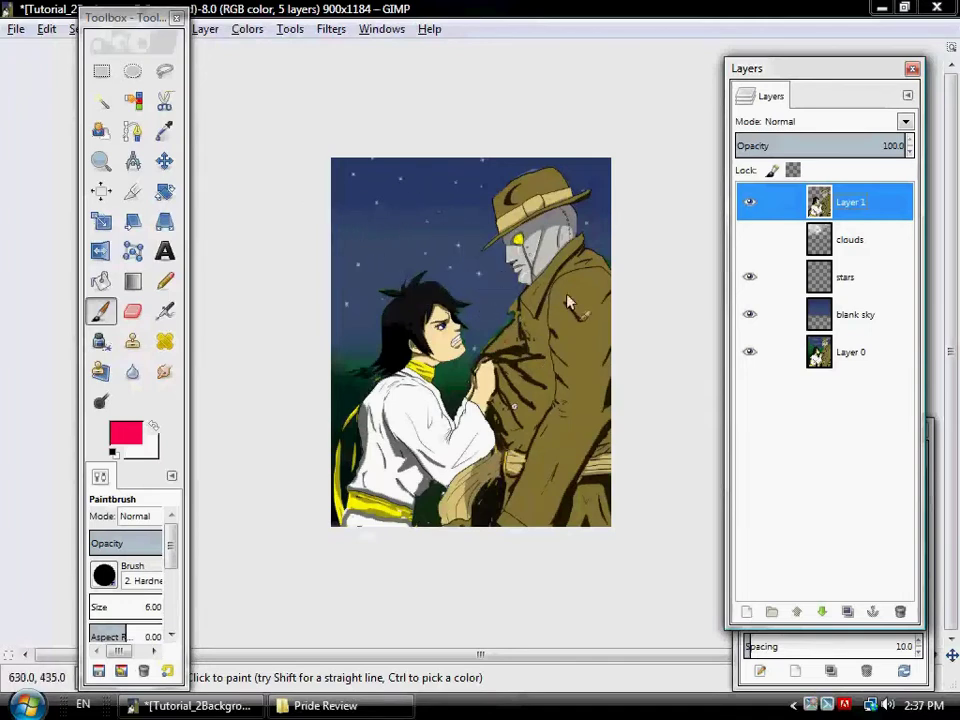
click(749, 240)
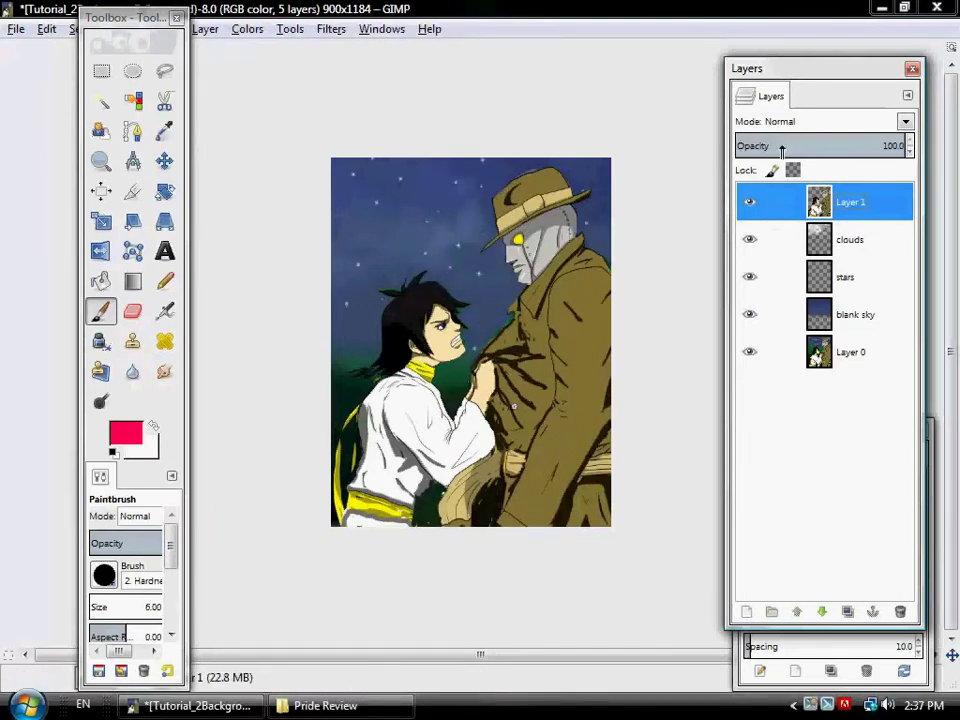
click(866, 240)
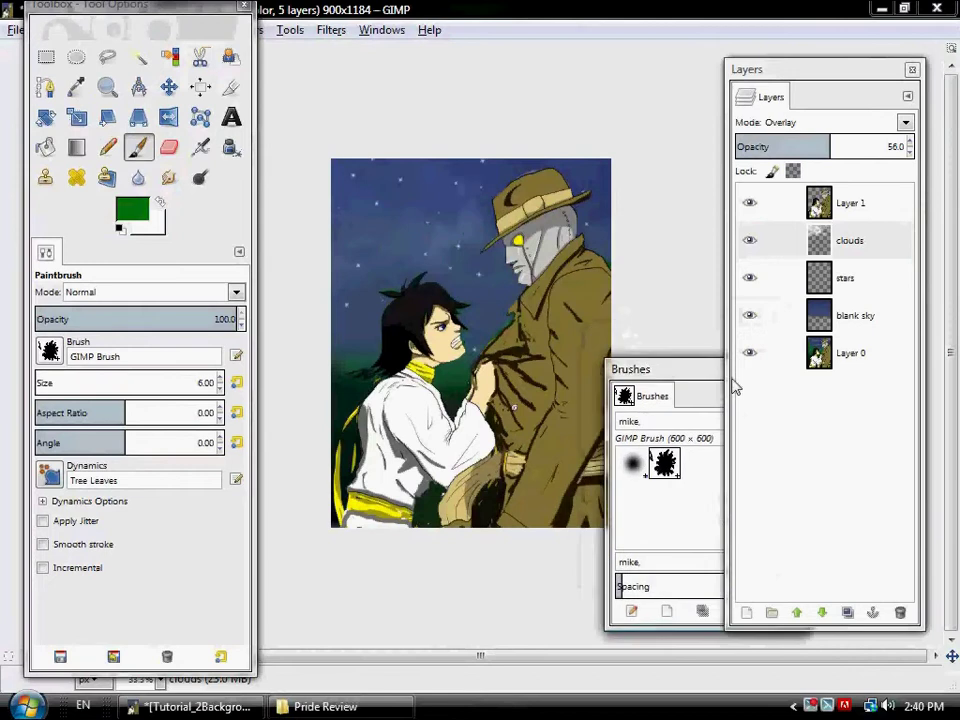
Compare the rebuilt sky with the original painting by hiding all layers above Layer 0 and showing them again.
click(749, 315)
click(790, 240)
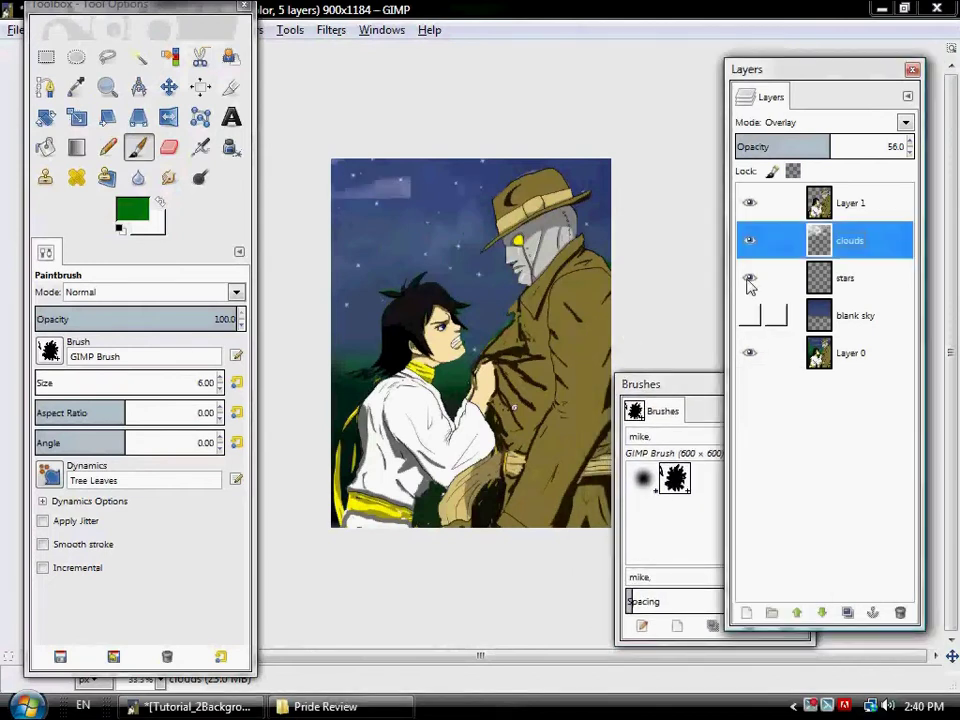
click(749, 278)
click(749, 240)
click(749, 203)
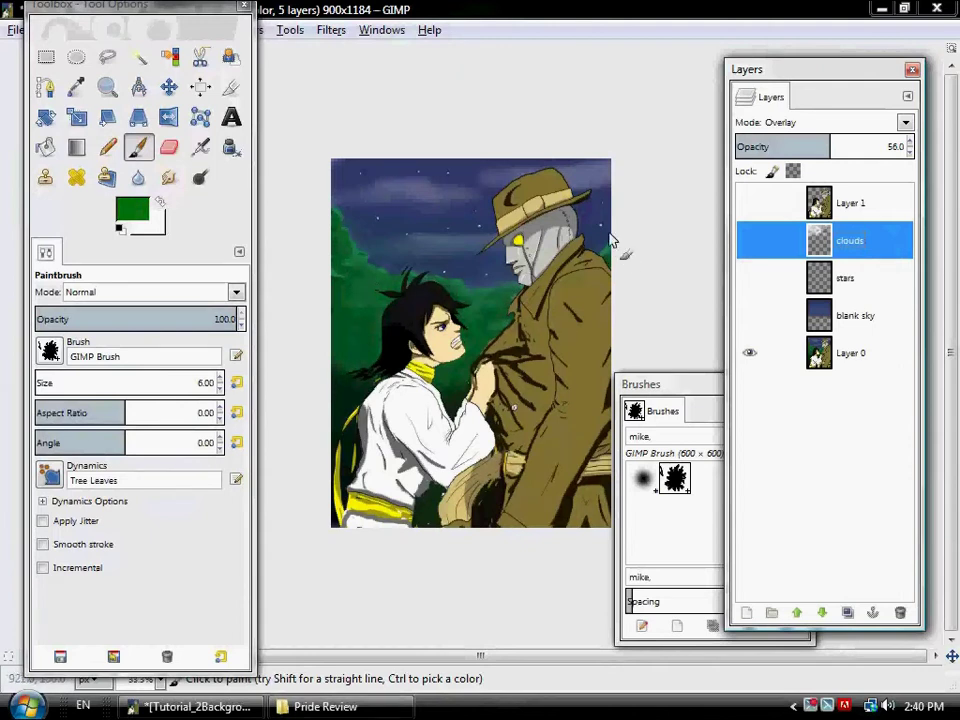
click(748, 239)
click(748, 203)
click(748, 277)
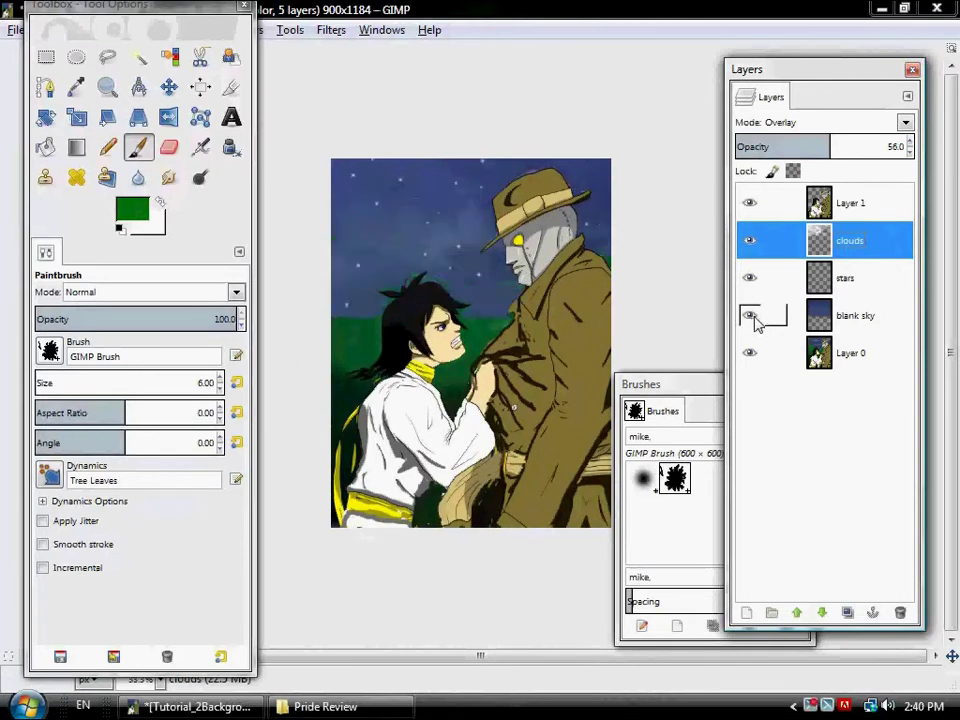
click(749, 316)
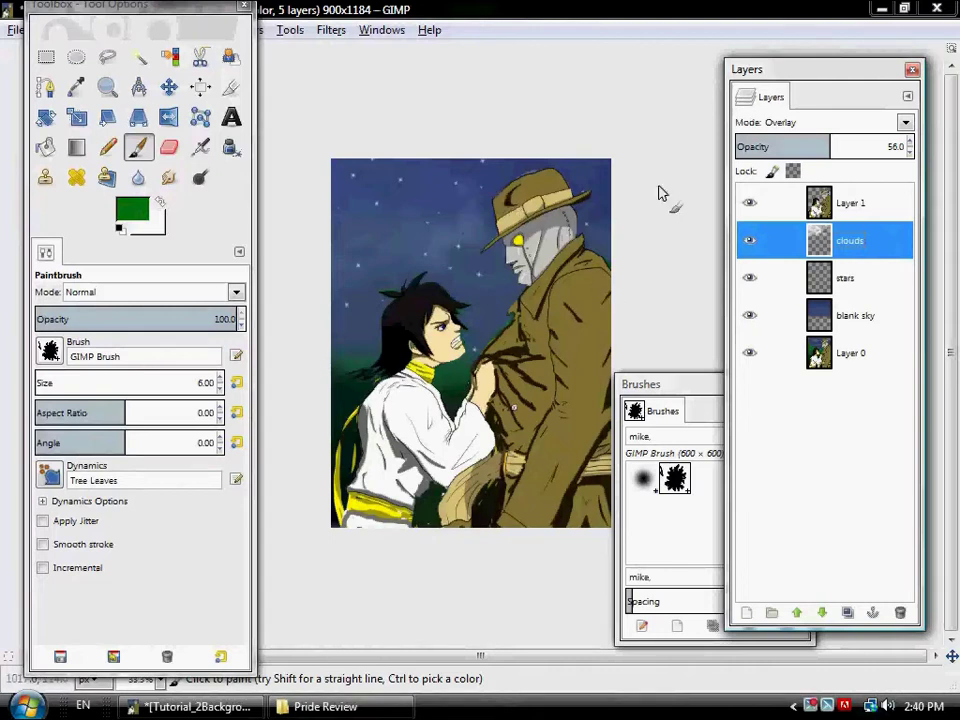
drag(466, 292, 458, 282)
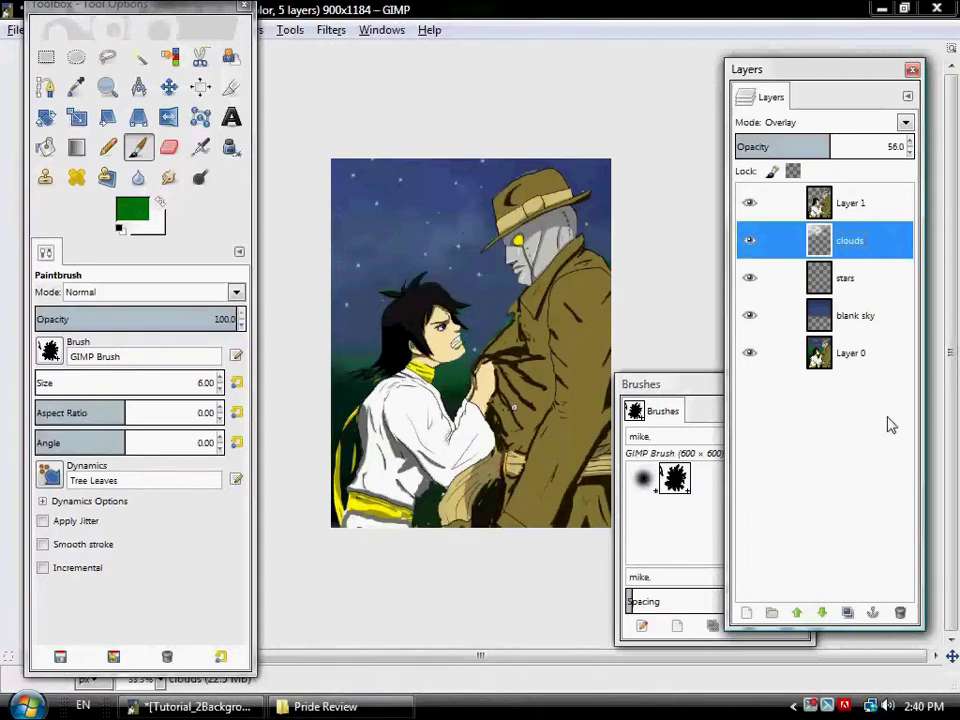
Add a transparent layer named trees directly above the clouds layer and make it active.
click(746, 614)
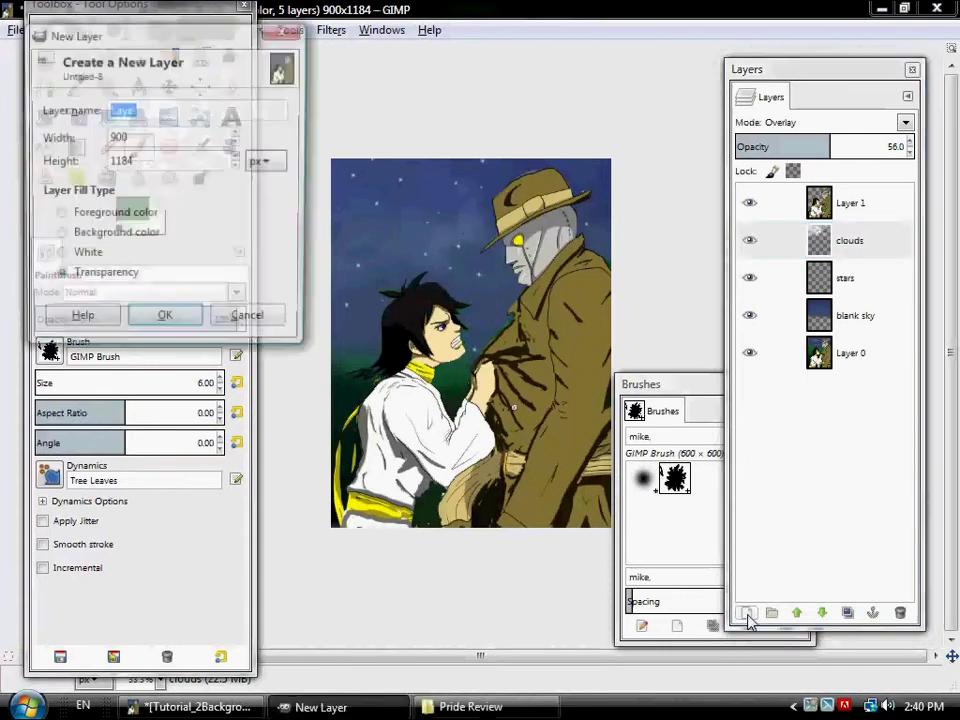
text(trees)
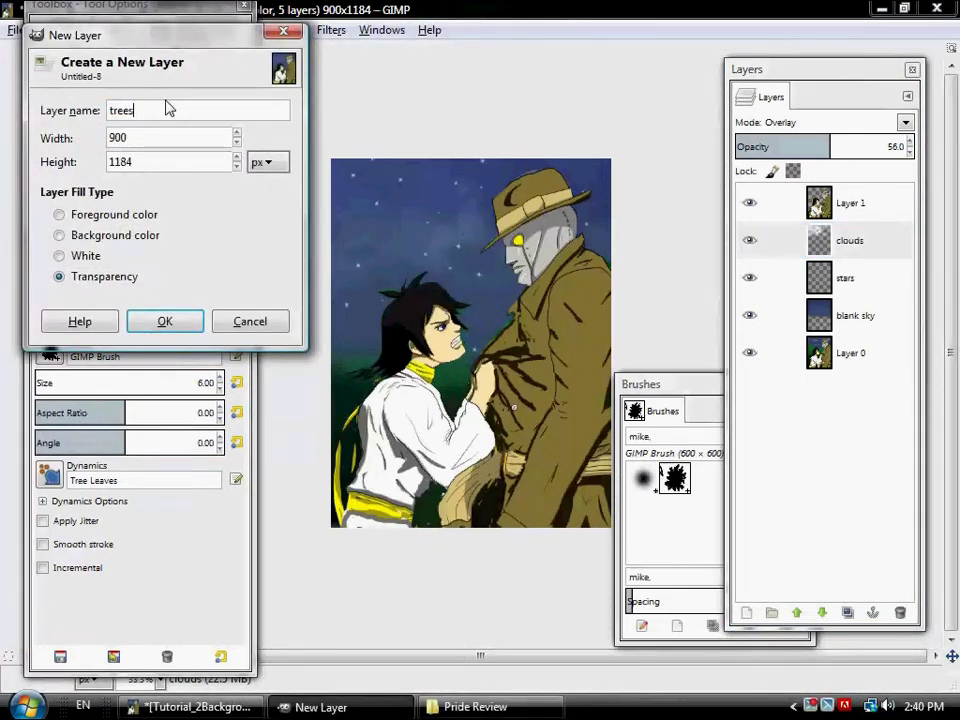
key(Return)
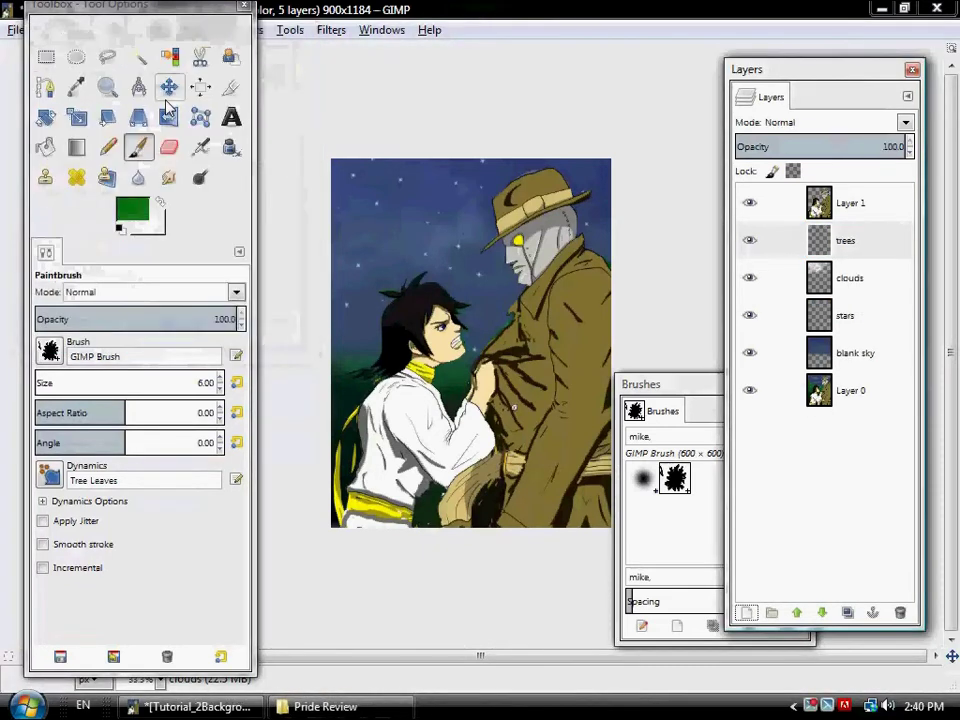
click(866, 247)
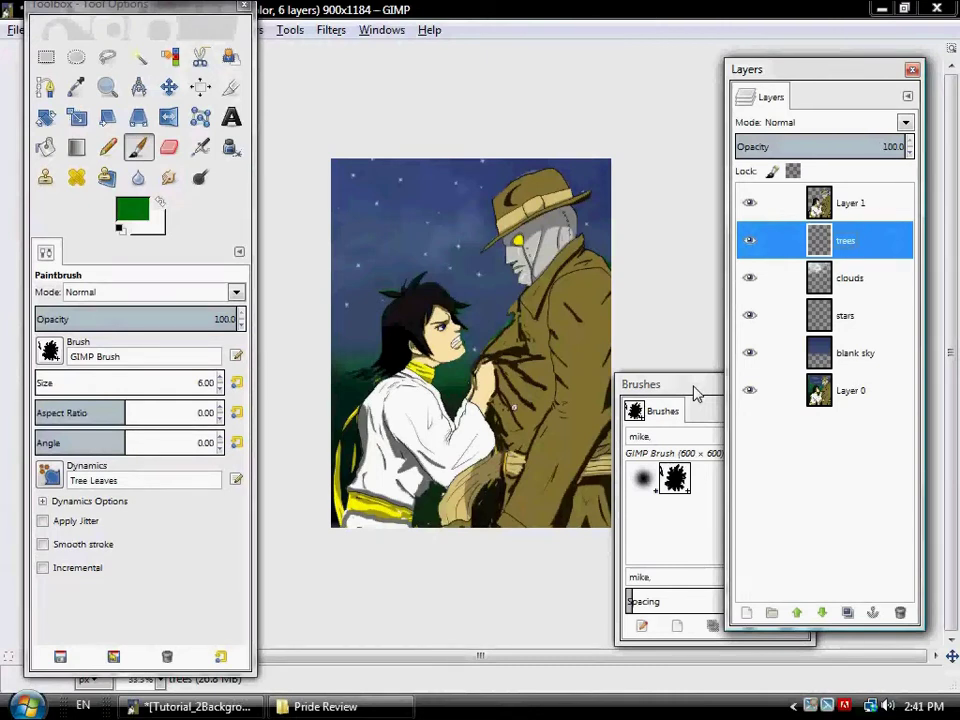
Choose the 600 × 600 leaf-shaped GIMP Brush and enlarge it to a size of 195.11.
click(678, 484)
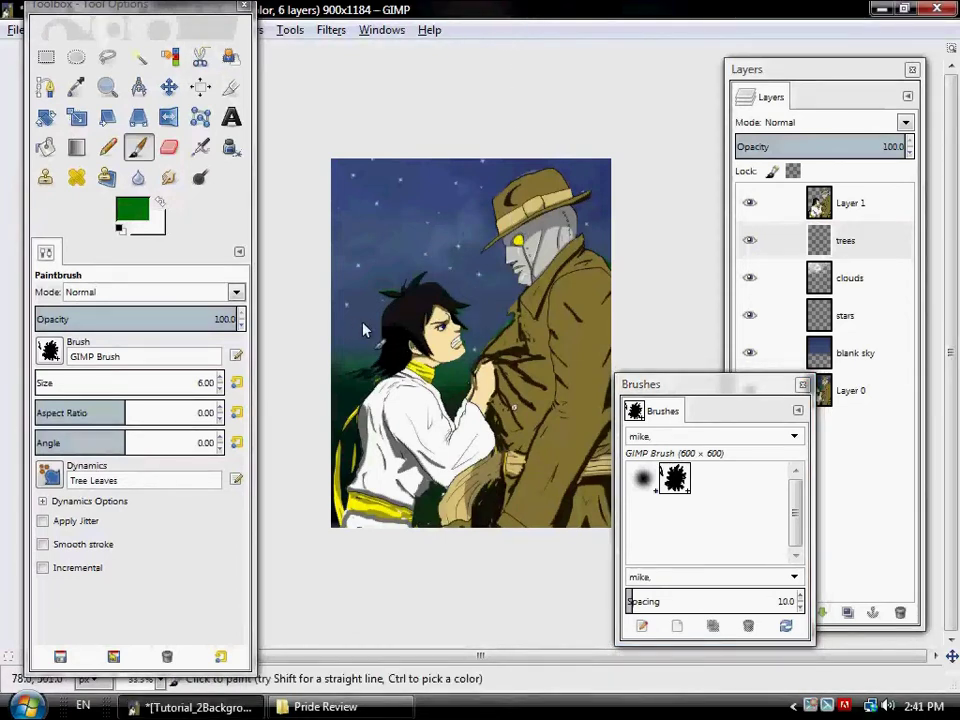
key(bracketright)
key(bracketright)
key(bracketright)
key(bracketright)
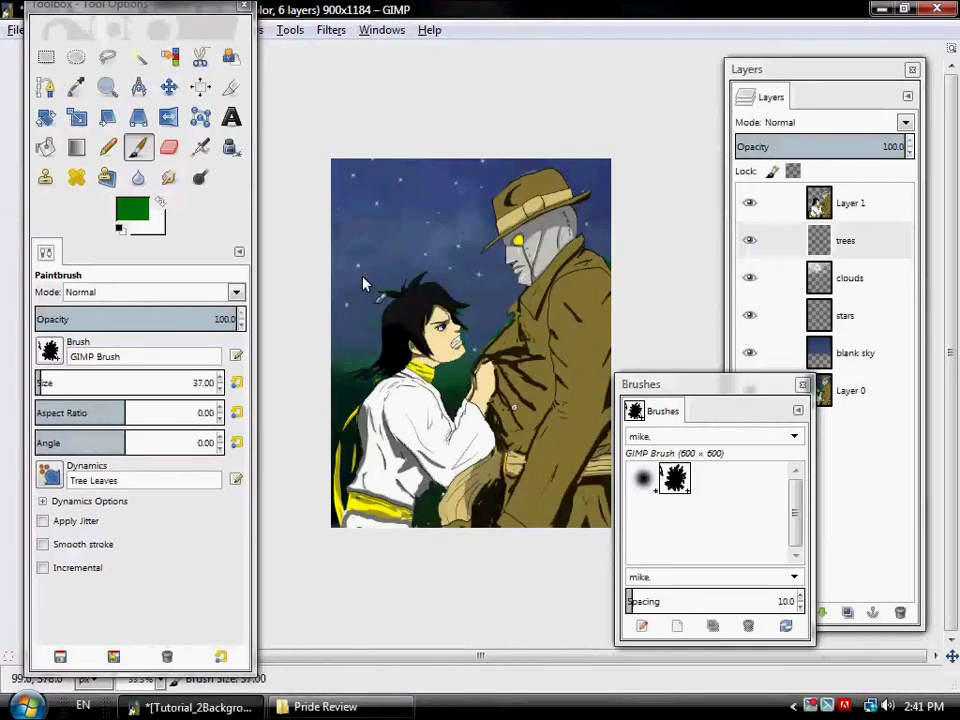
key(bracketright)
key(bracketright)
key(bracketright)
key(bracketright)
key(bracketright)
key(bracketright)
key(bracketright)
drag(36, 381, 140, 382)
key(bracketright)
key(bracketright)
key(bracketright)
key(bracketright)
key(bracketright)
key(bracketright)
key(bracketright)
key(bracketright)
key(bracketright)
key(bracketright)
key(bracketright)
key(bracketright)
key(bracketright)
key(bracketright)
key(bracketright)
key(bracketright)
key(bracketright)
key(bracketright)
key(bracketright)
key(bracketright)
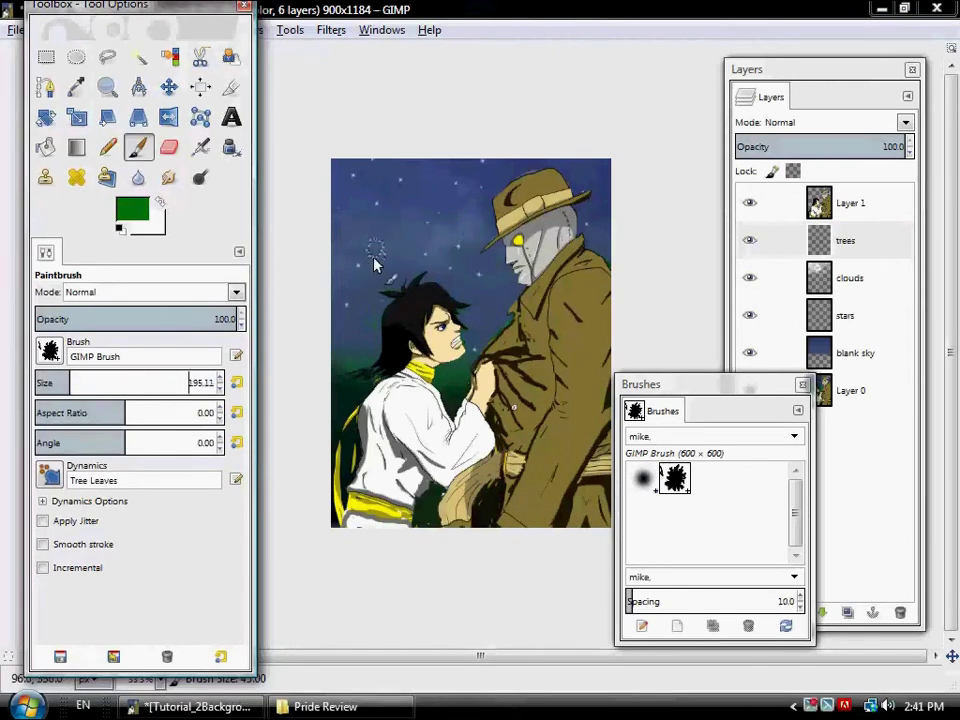
Paint green tree foliage on the trees layer across the lower sky behind both characters.
click(368, 322)
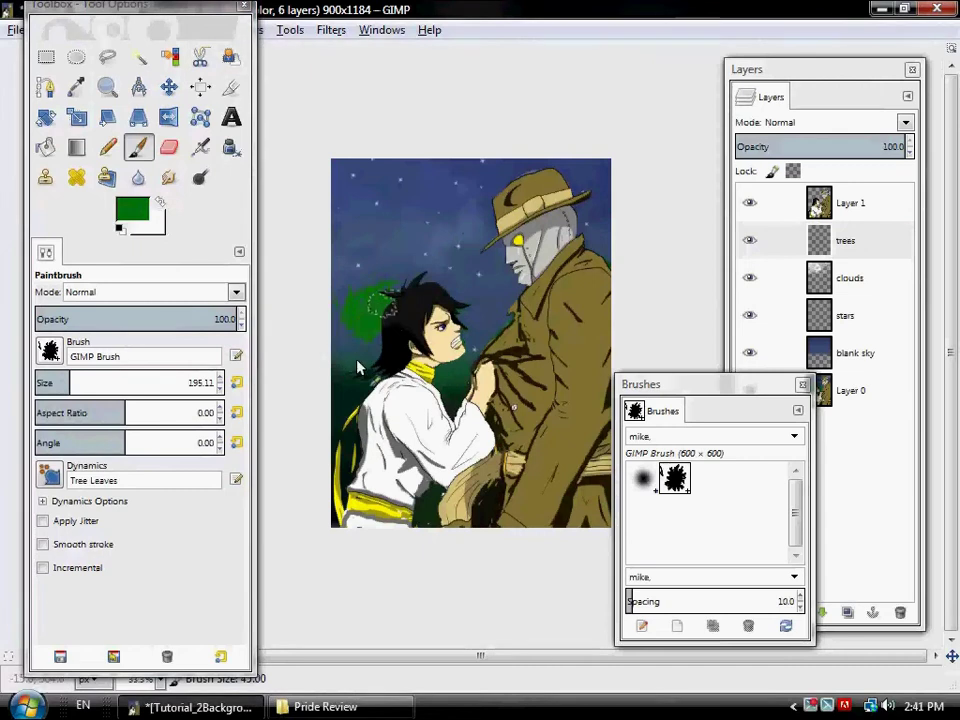
mouse_move(335, 337)
mouse_down()
mouse_move(358, 300)
mouse_move(343, 273)
mouse_move(358, 253)
mouse_move(378, 295)
mouse_move(402, 250)
mouse_move(414, 268)
mouse_move(405, 318)
mouse_up()
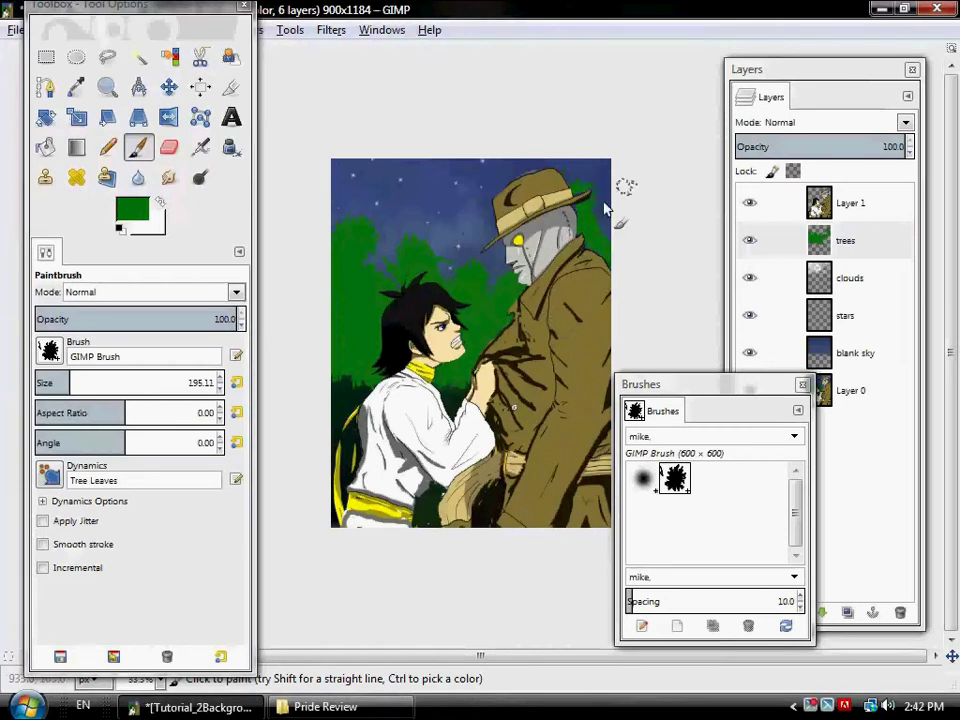
drag(492, 345, 561, 383)
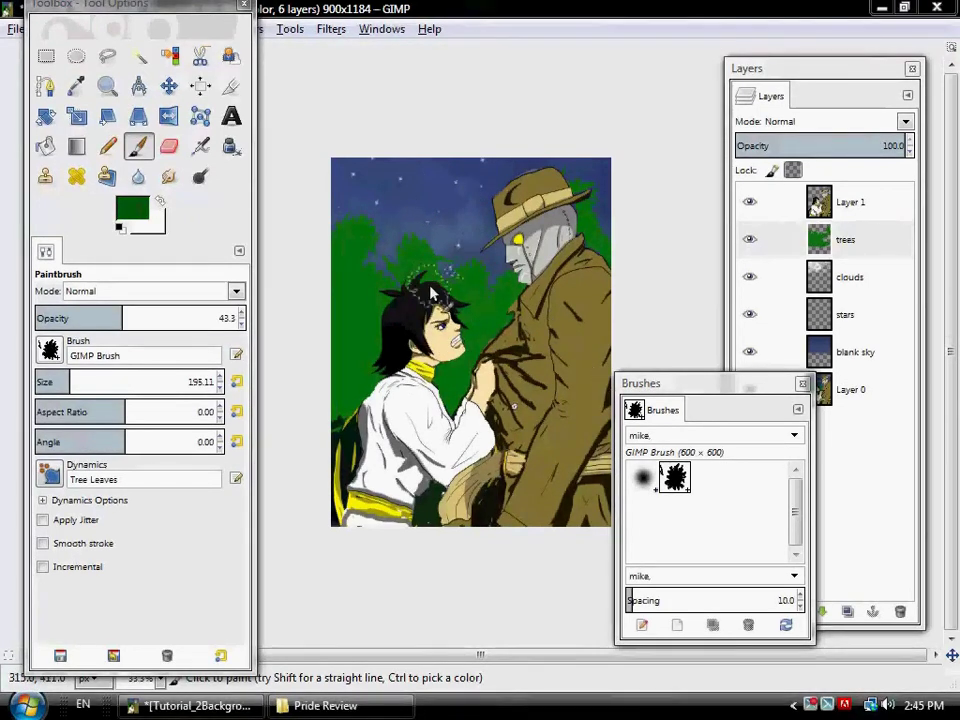
Test a dark green stroke near the younger character's hair, undo it, and dab dark green shading onto the foliage near the painting's edge.
drag(432, 292, 455, 325)
key(ctrl+z)
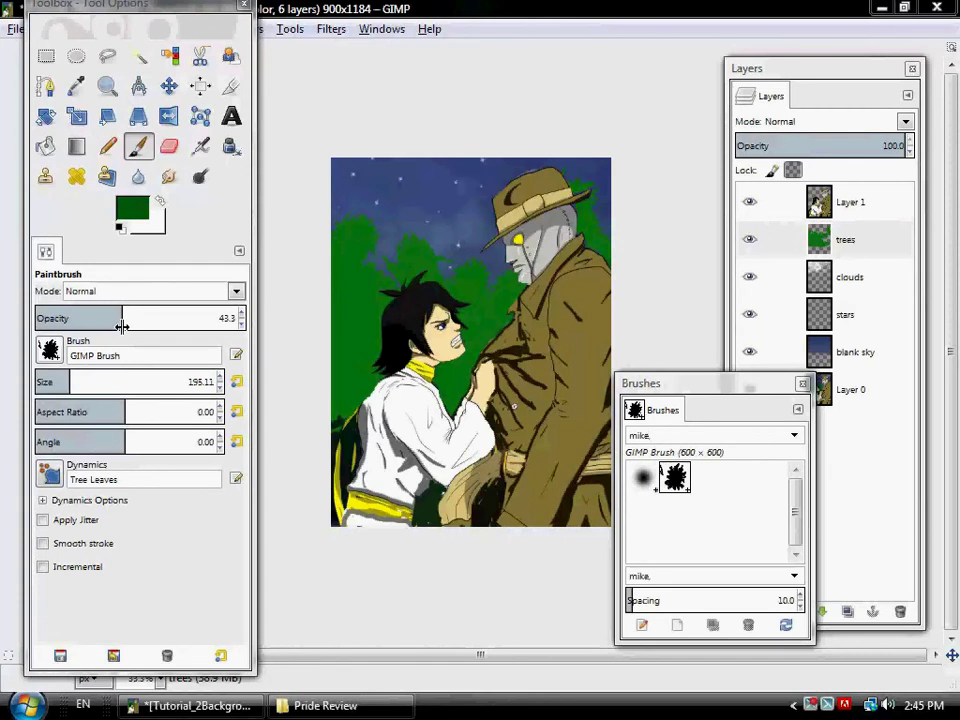
click(360, 238)
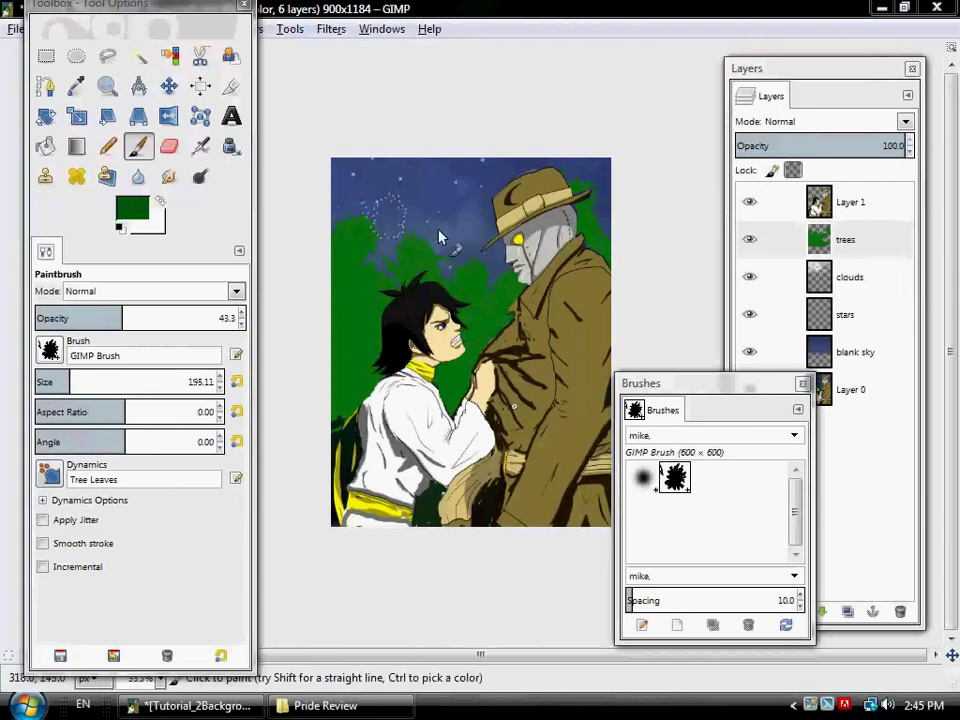
key(ctrl+l)
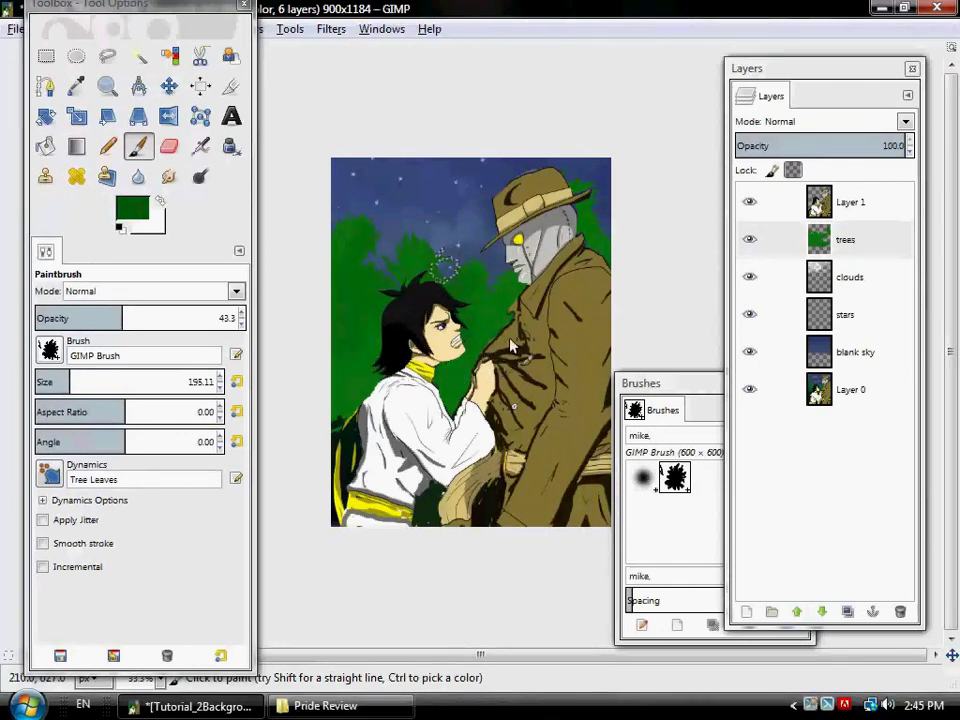
Paint dark green shading onto the trees layer between the two characters, then undo the last stroke near the clenched hand.
drag(512, 345, 543, 291)
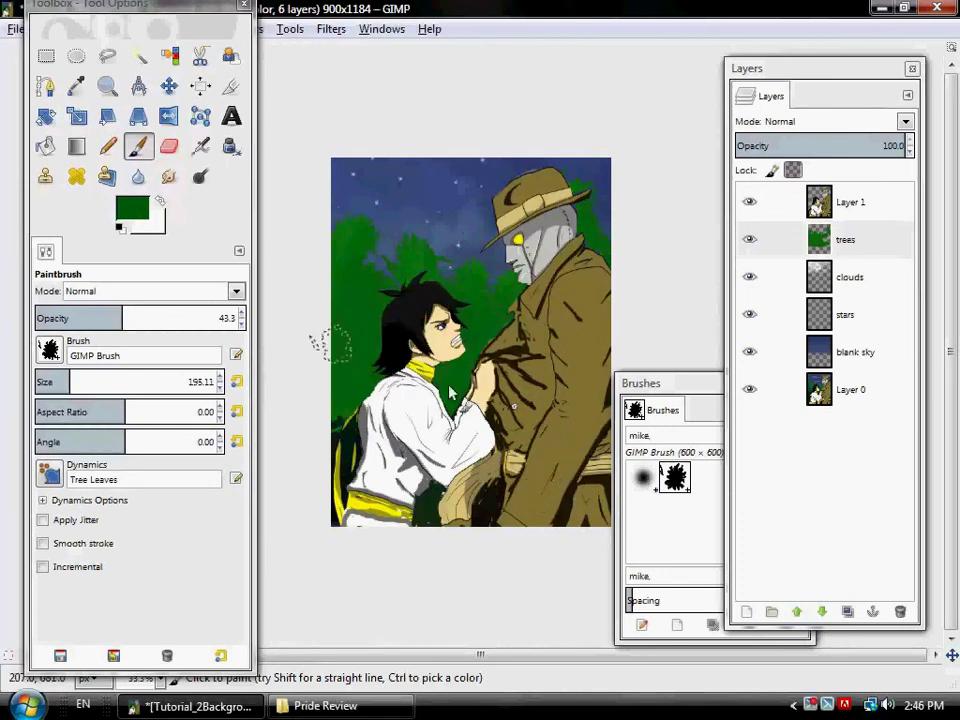
drag(464, 384, 478, 398)
key(ctrl+z)
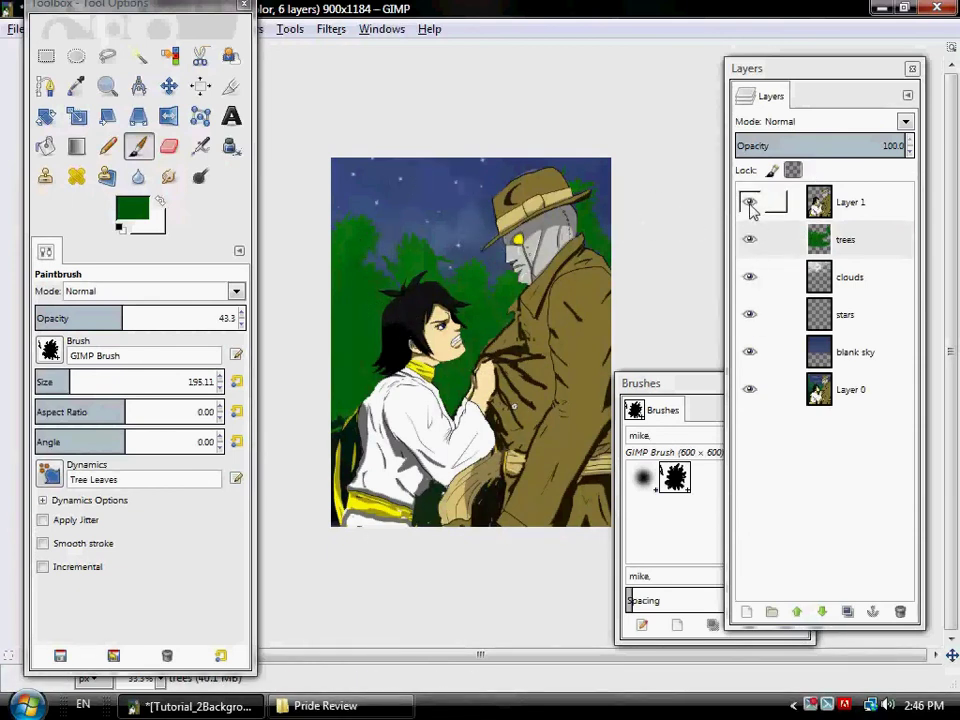
Hide Layer 1, trees, clouds, stars and blank sky to examine the foliage shading of the original painting on Layer 0.
drag(750, 203, 748, 355)
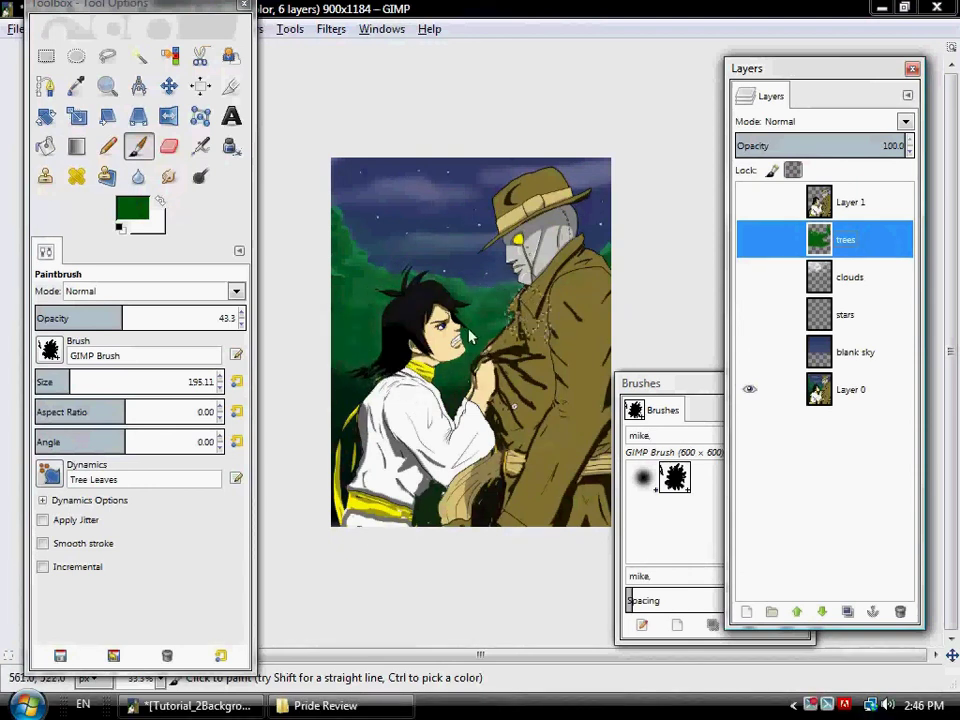
drag(476, 335, 456, 350)
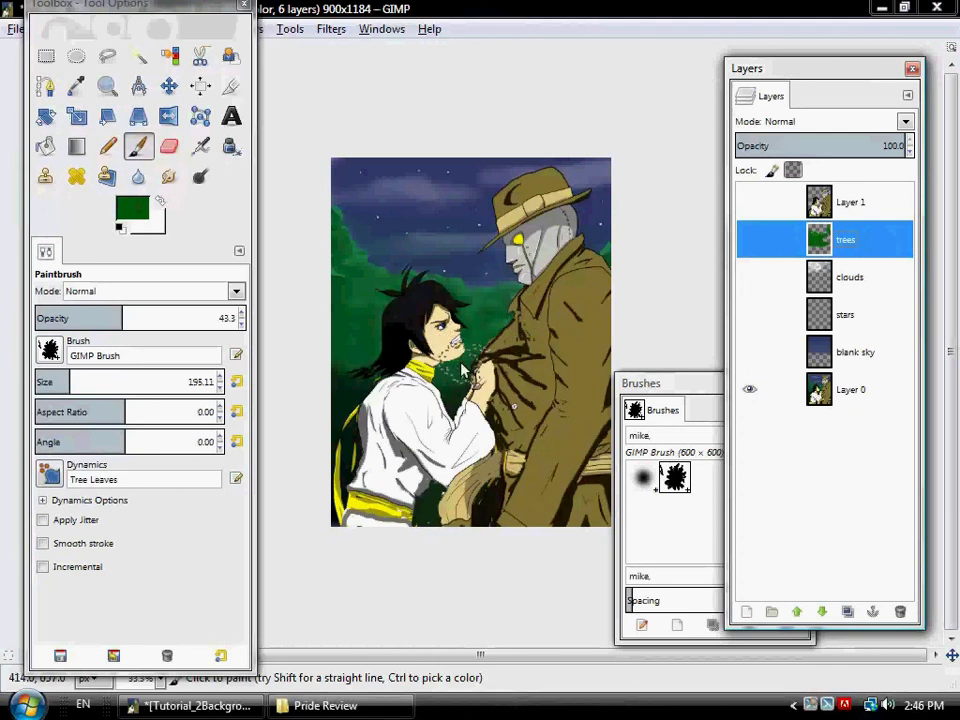
key(ctrl+z)
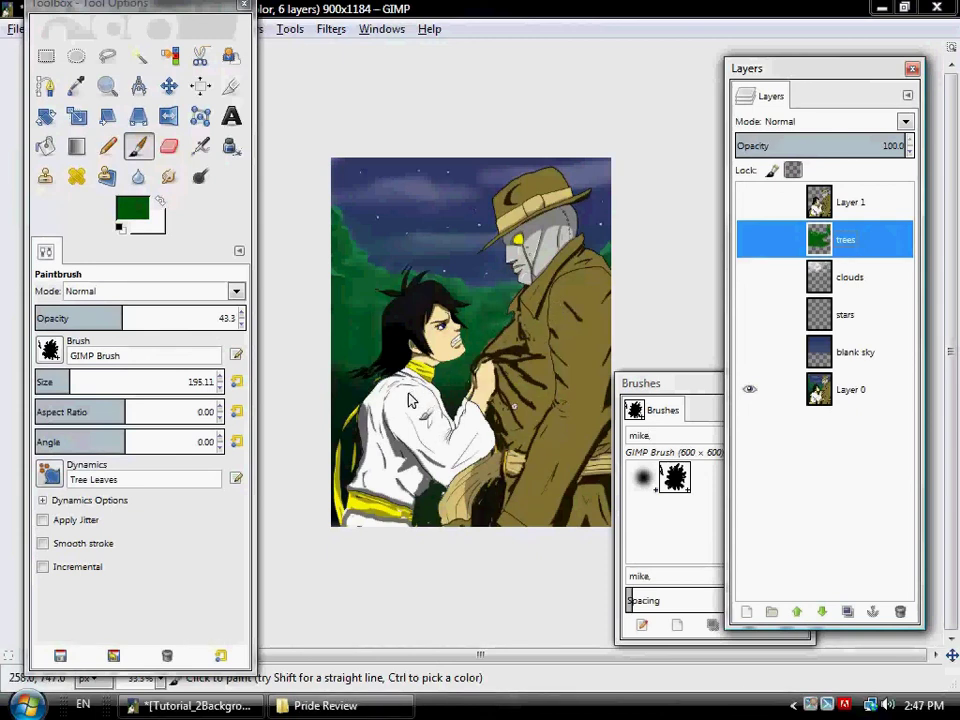
drag(404, 395, 524, 374)
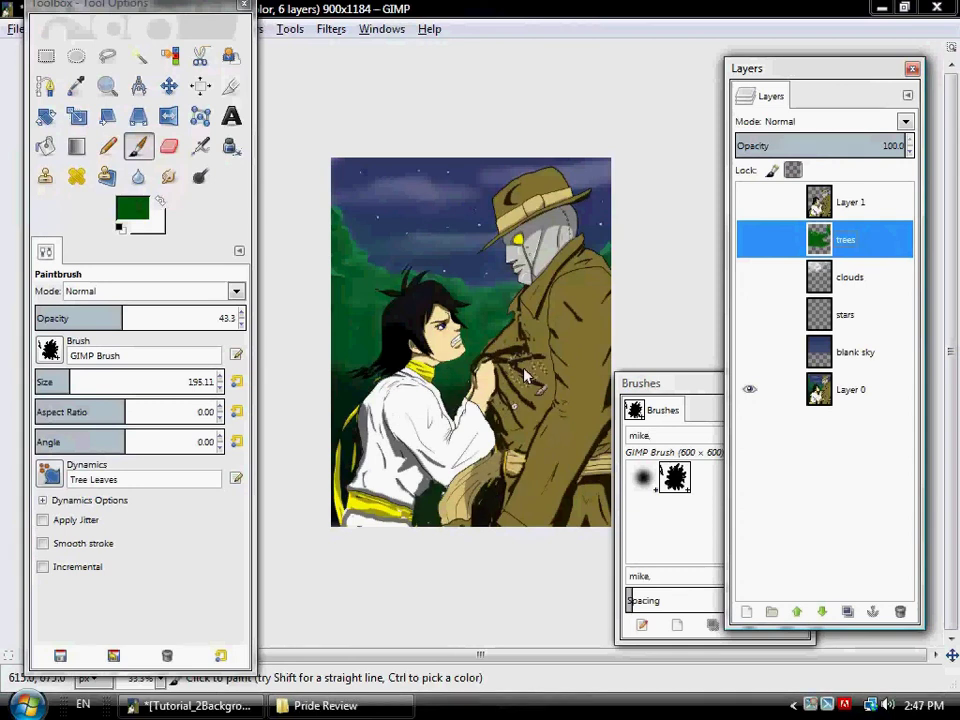